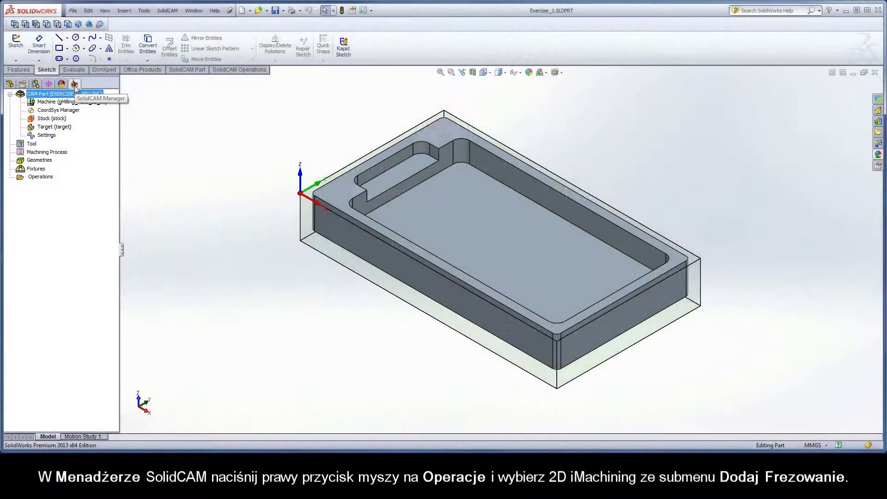
Add a 2D iMachining milling operation from the Operations node of the SolidCAM Manager.
right_click(48, 177)
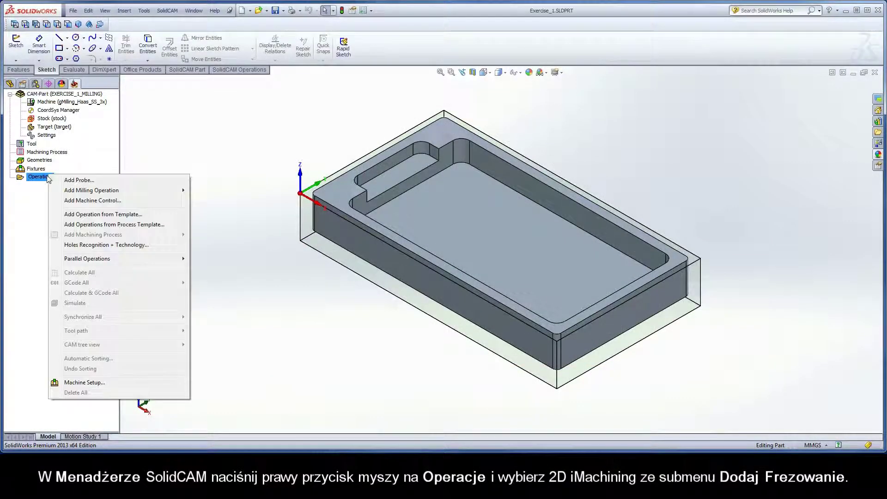
mouse_move(91, 190)
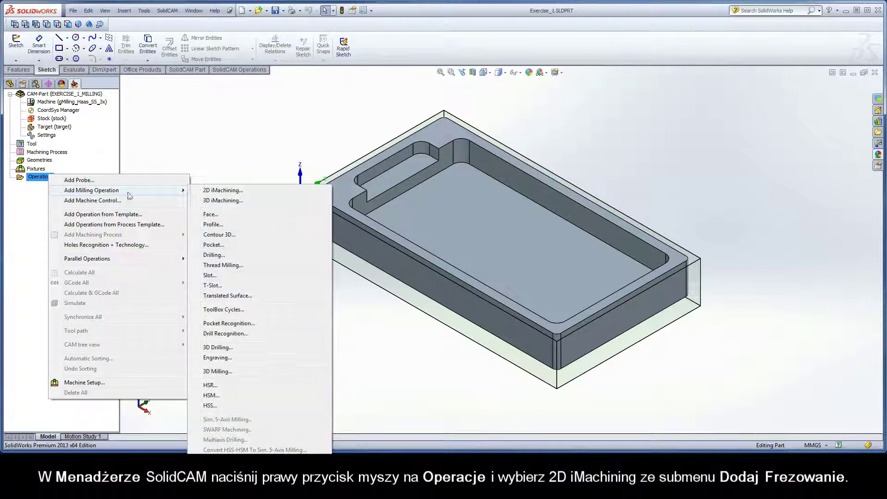
click(241, 194)
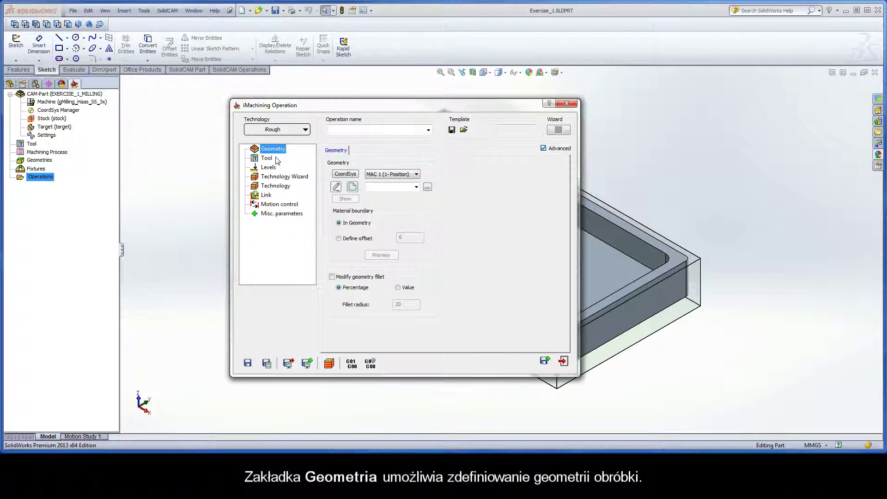
Review the Tool and Levels pages, then show the Technology page listing iRough, iRest, iFinish.
click(268, 159)
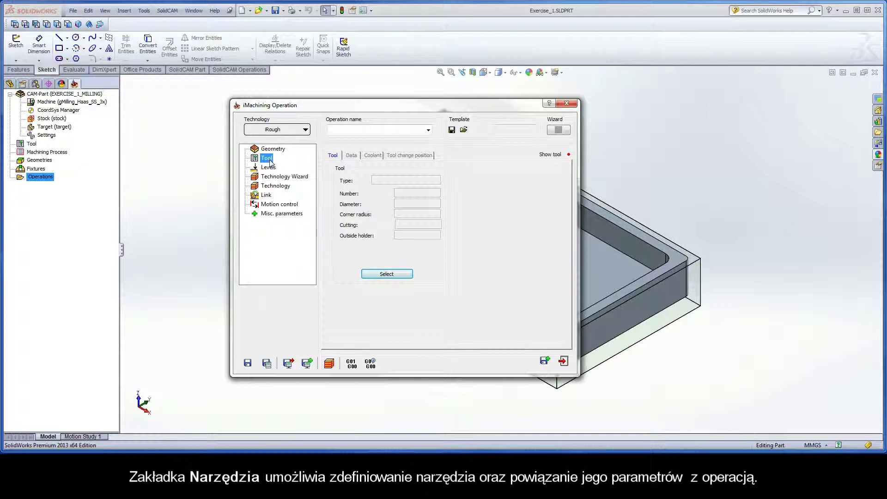
click(270, 170)
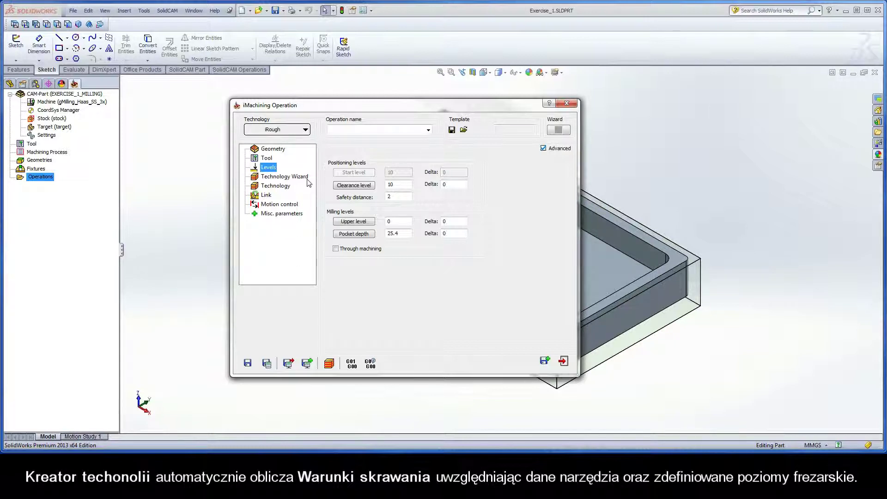
click(275, 187)
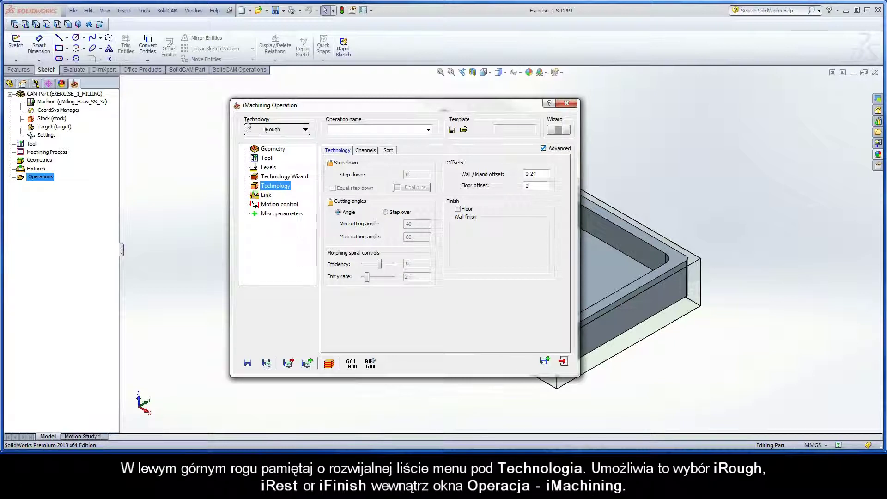
Switch the iMachining technology from iRough to iRest, then to iFinish.
click(274, 131)
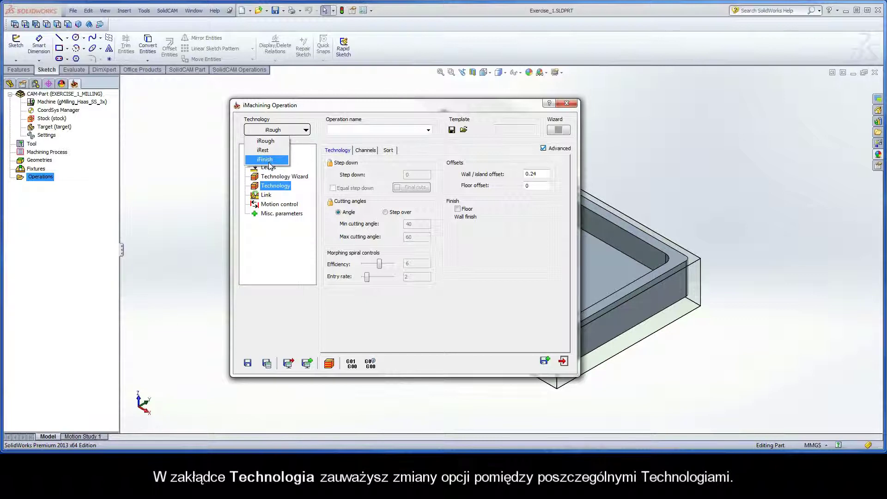
click(271, 150)
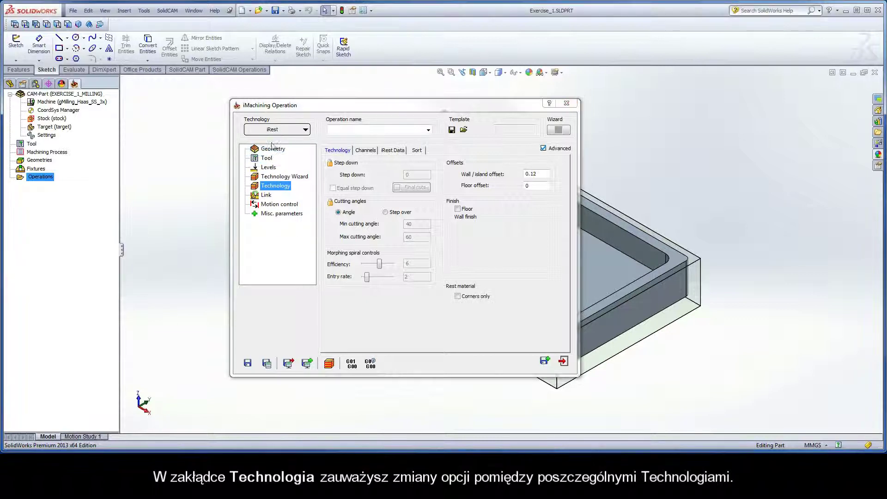
click(277, 130)
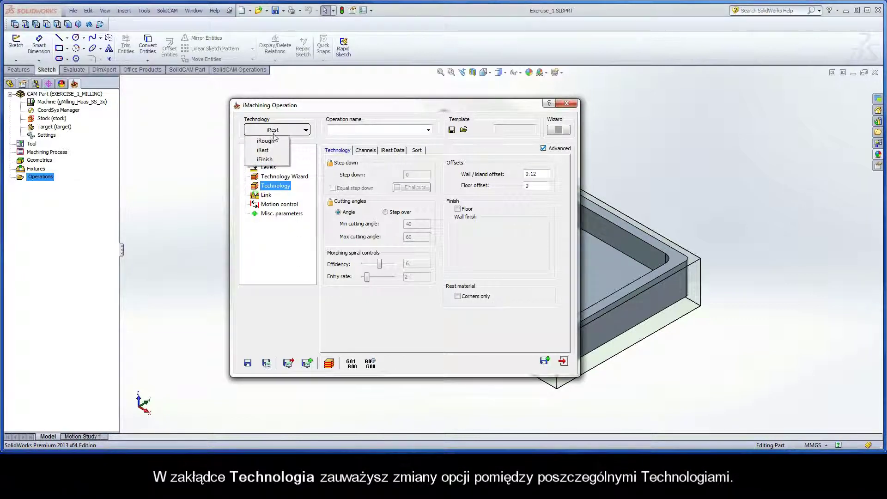
click(271, 159)
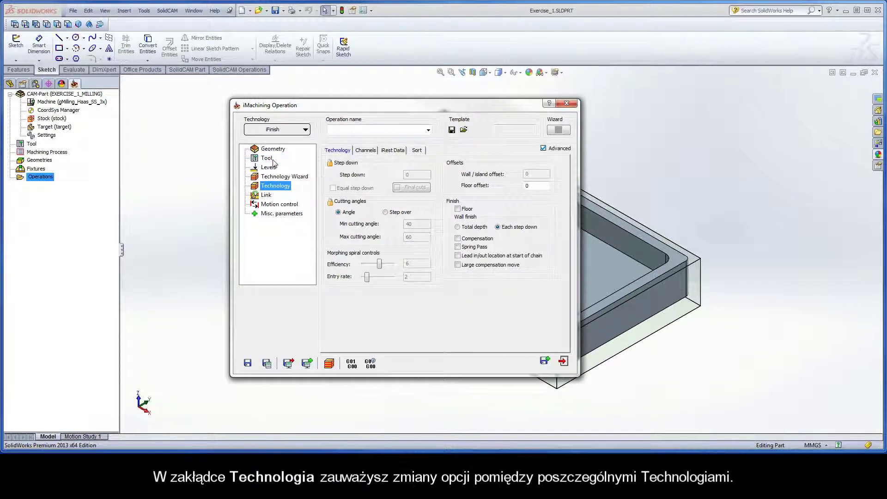
From the Link page, restore iRough as the technology and show the Geometry page.
click(267, 196)
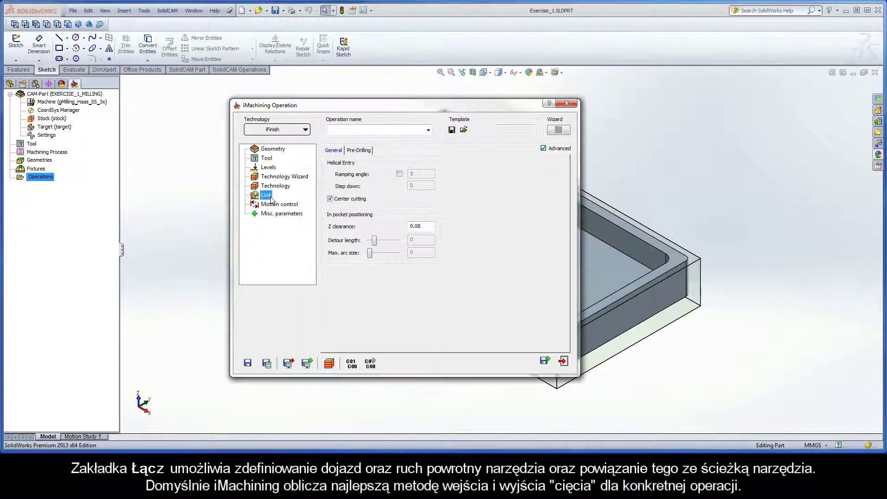
click(274, 131)
click(271, 141)
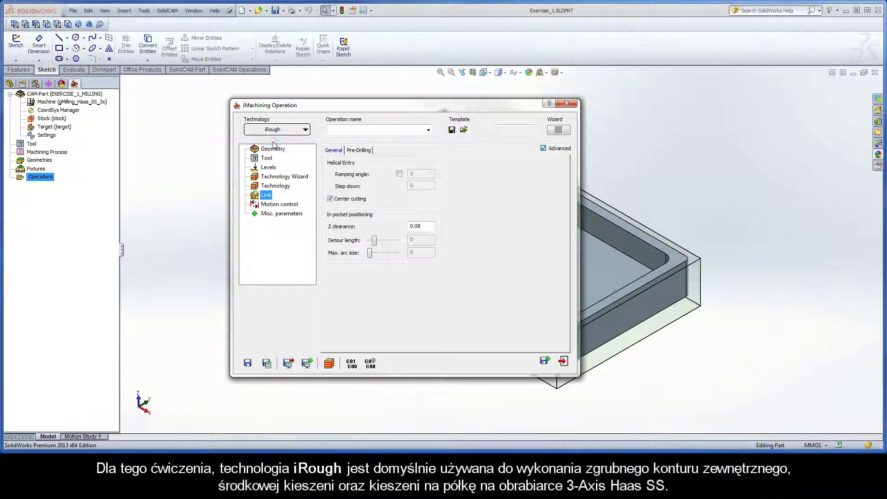
click(273, 150)
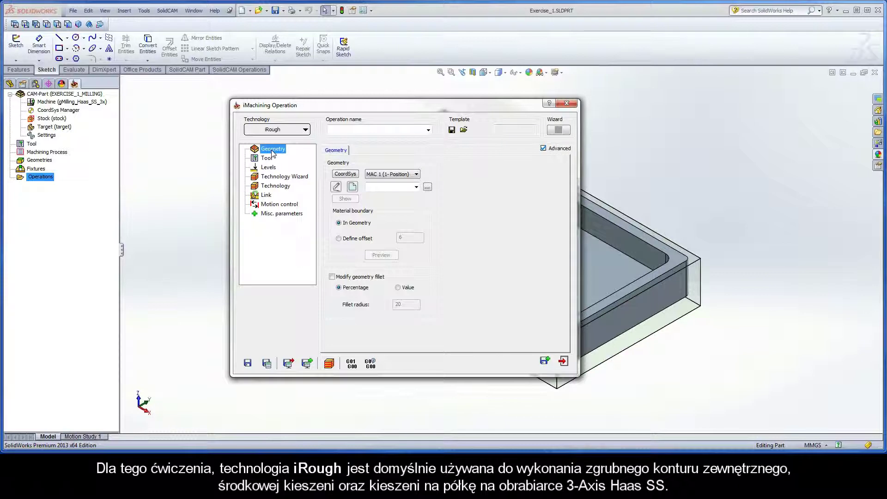